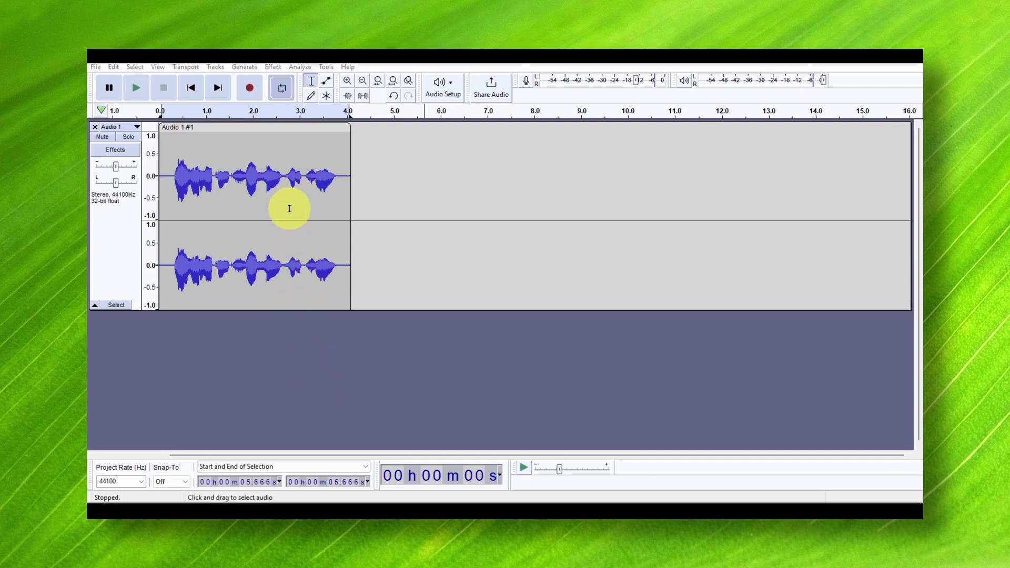
- Try the Pitch and Tempo > Change Speed effect and dismiss the no-audio-selected warning
left_click(270, 68)
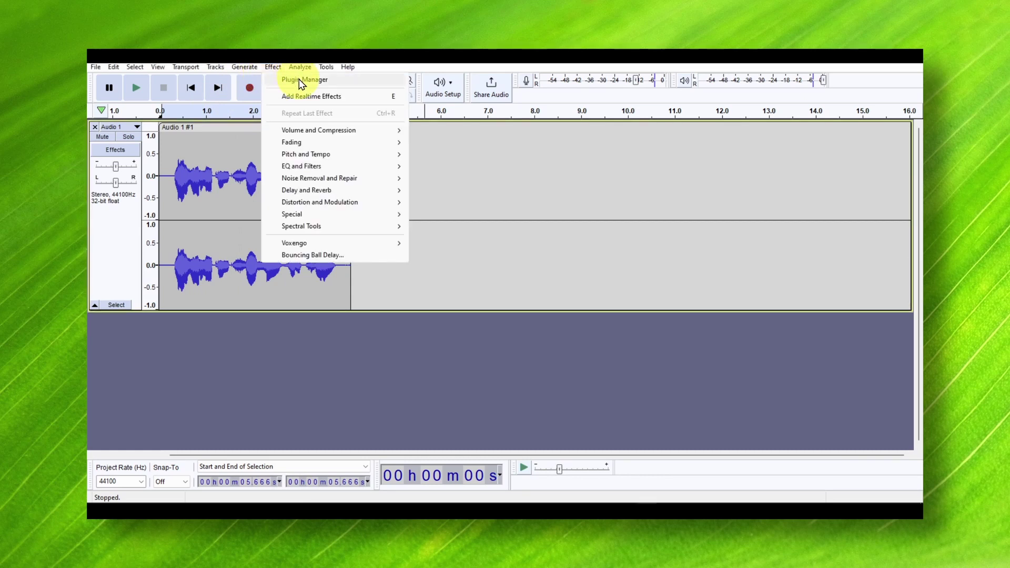
mouse_move(304, 142)
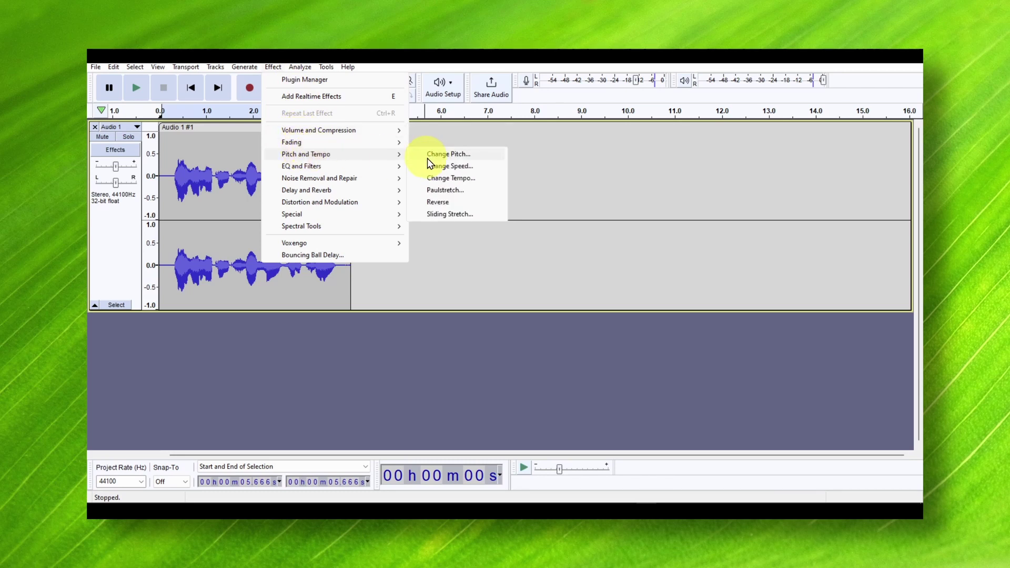
left_click(440, 166)
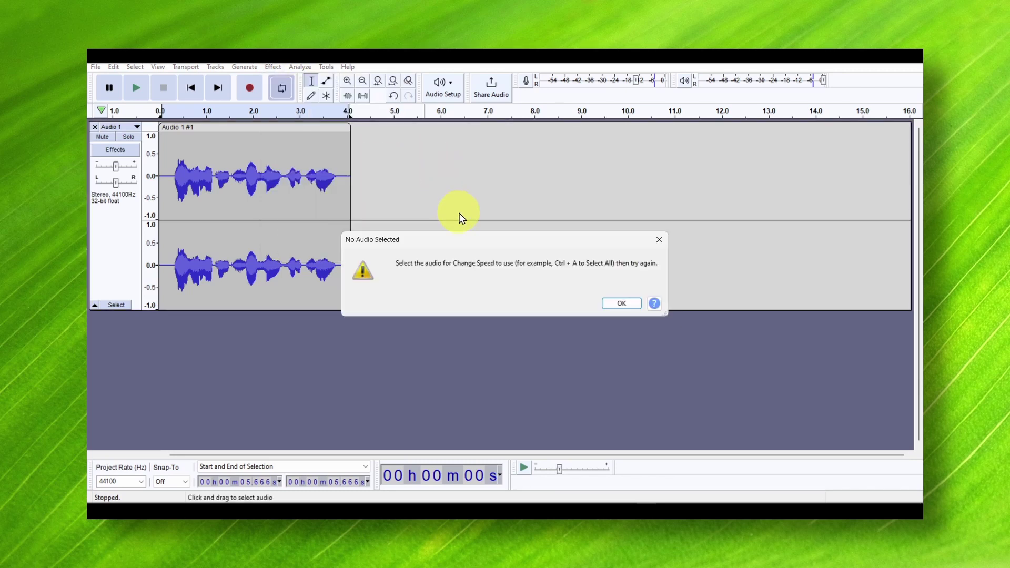
left_click(622, 304)
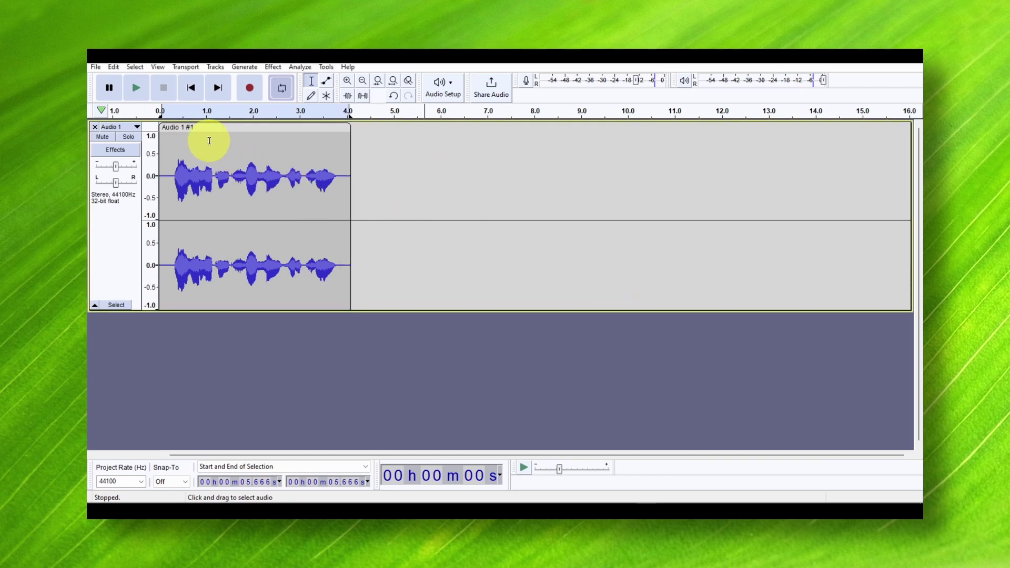
- Select the entire Audio 1 clip, 0.000 to 4.093 seconds, with Ctrl+A
left_click_drag(195, 144, 250, 155)
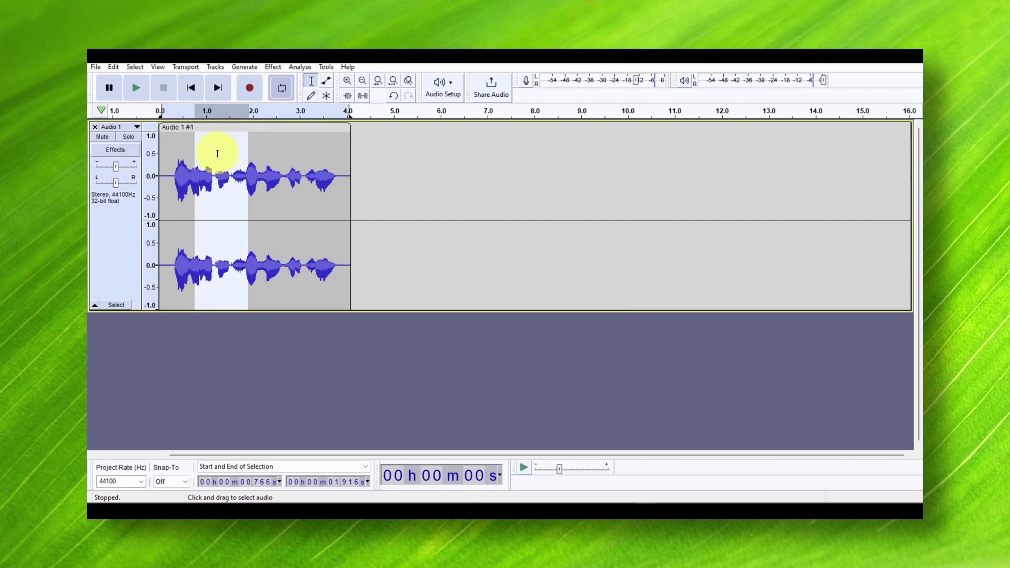
left_click(437, 185)
key("ctrl+a")
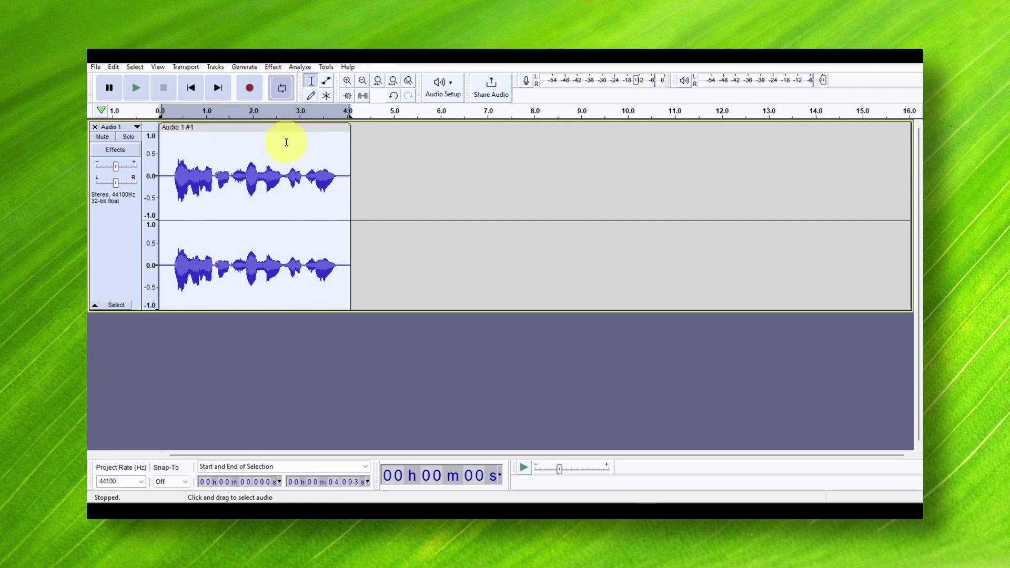
- Open the Audio 1 track's Realtime Effects panel and show its list of addable effects
left_click(121, 150)
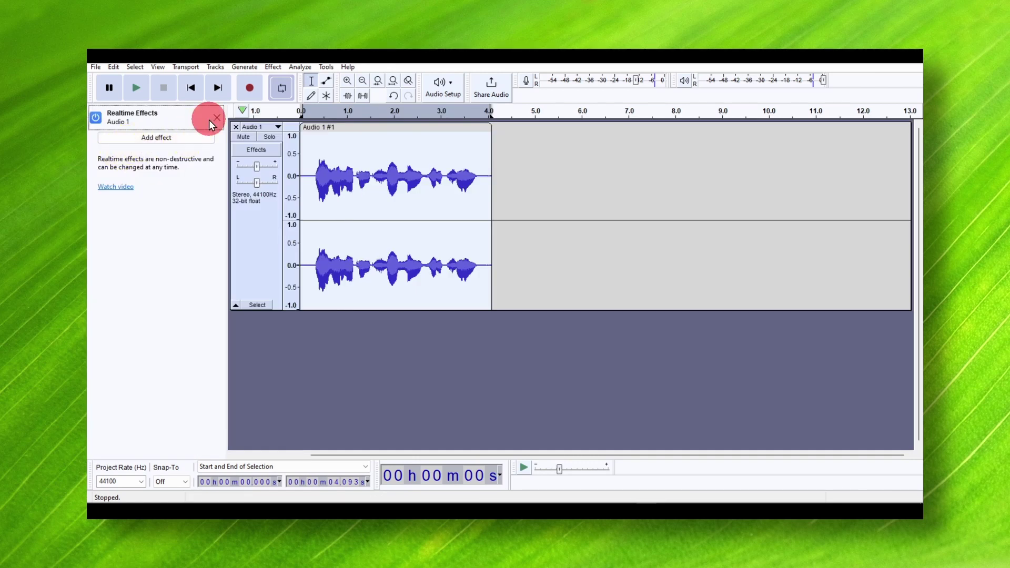
left_click(215, 120)
left_click(125, 153)
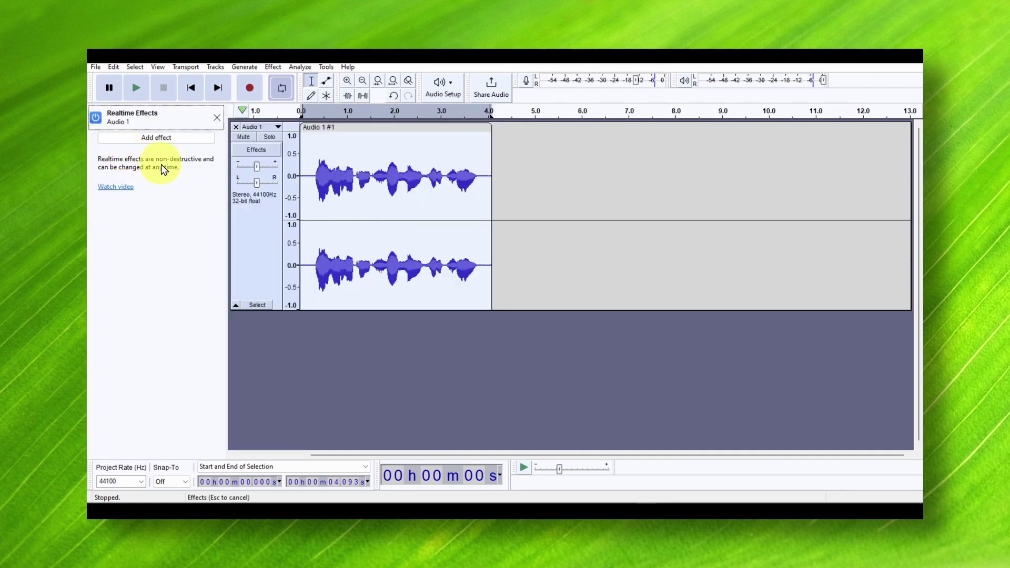
left_click(142, 137)
mouse_move(159, 153)
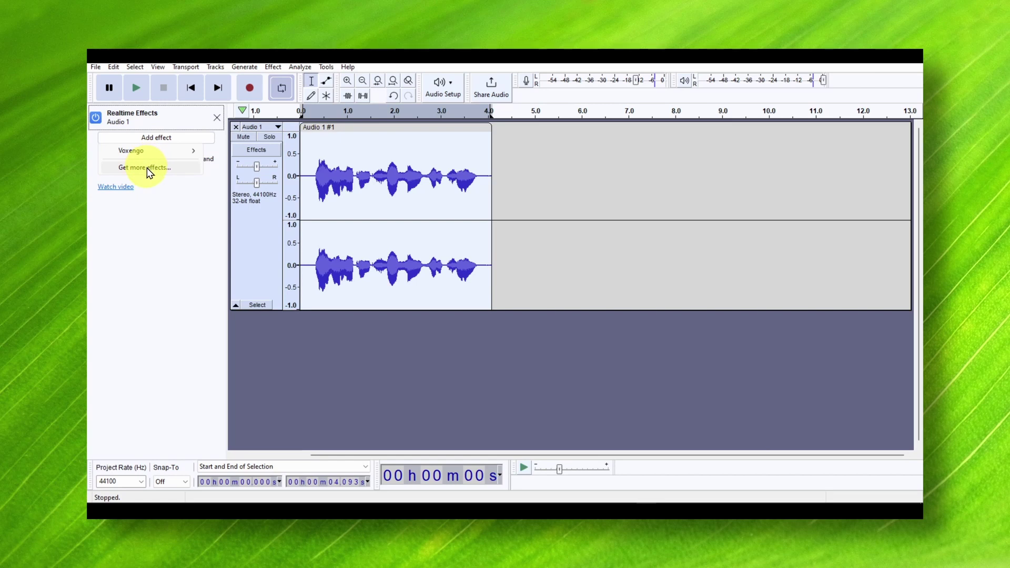
- Go to the Audacity Plugins website via Get more effects and open the Nyquist Generator Plugins page
left_click(148, 169)
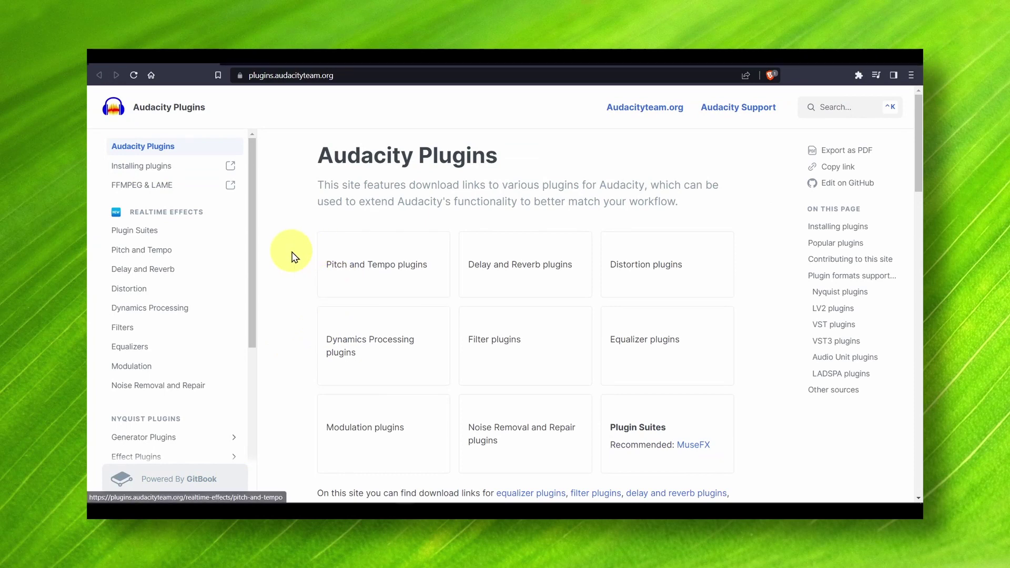
scroll(152, 248, "down", 2)
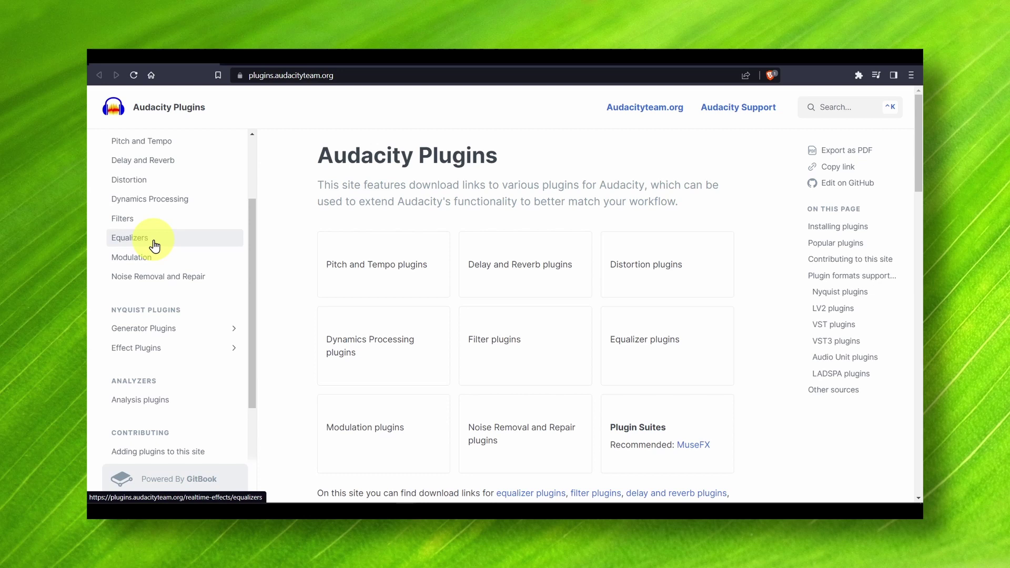
scroll(158, 239, "up", 2)
scroll(168, 248, "down", 4)
left_click(146, 219)
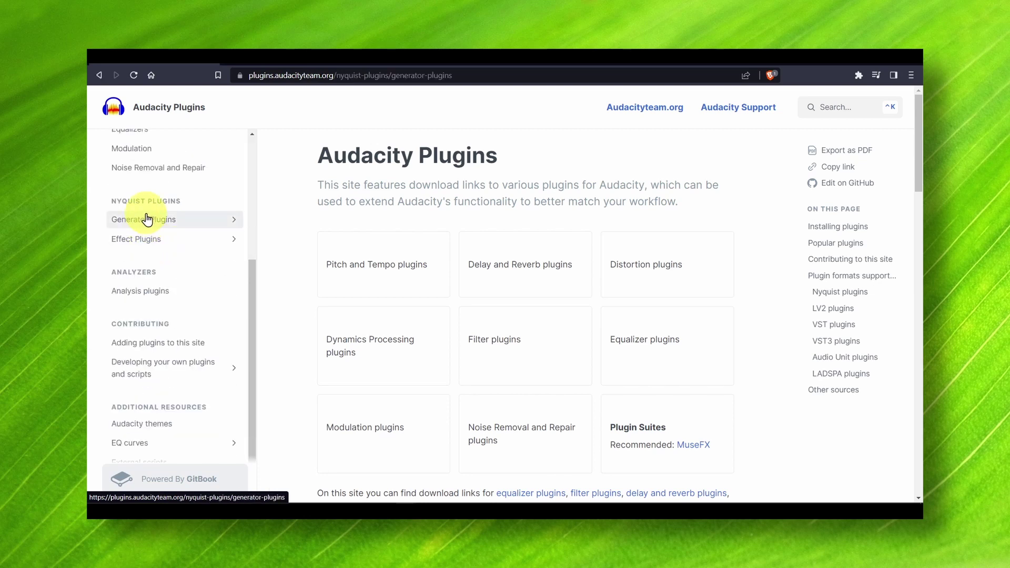
- Browse the Dynamics Processing, Distortion, and Delay and Reverb plugin pages
scroll(150, 219, "up", 2)
left_click(153, 199)
left_click(160, 179)
left_click(171, 161)
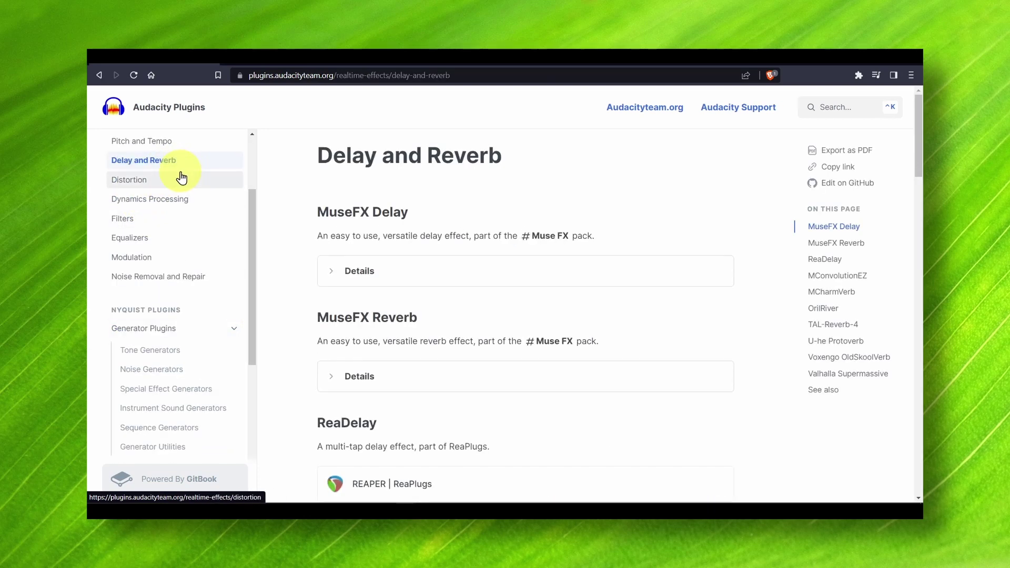
scroll(163, 253, "down", 3)
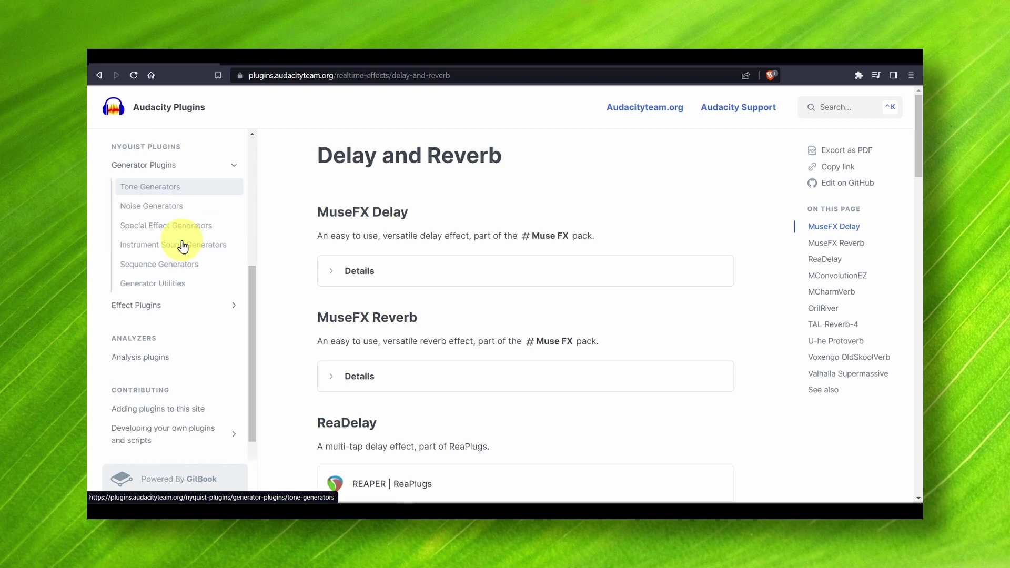
scroll(182, 246, "down", 1)
- Open the Nyquist Effect Plugins page and look through the Amplify, Mix and Pan Effects list
left_click(174, 253)
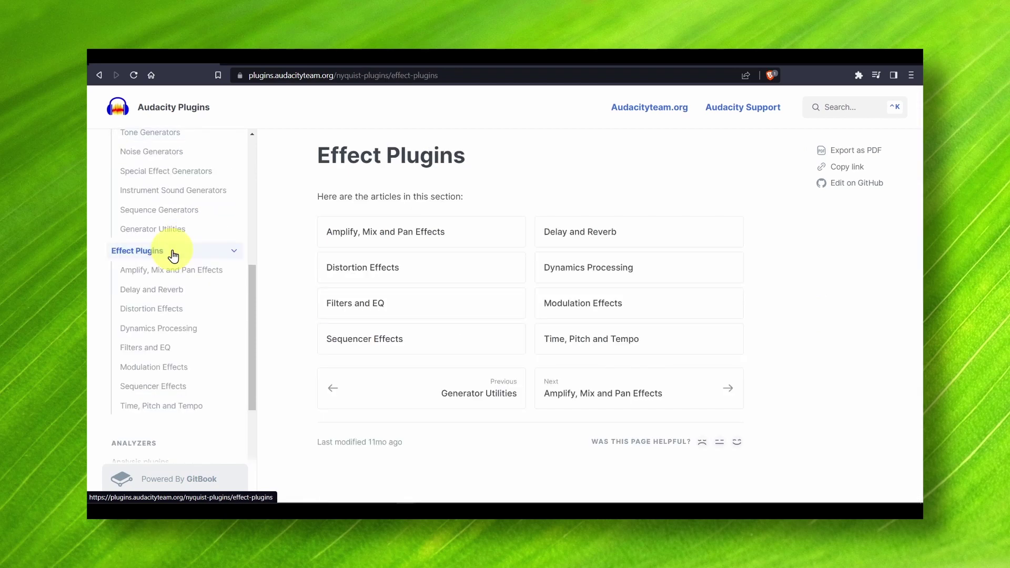
left_click(440, 239)
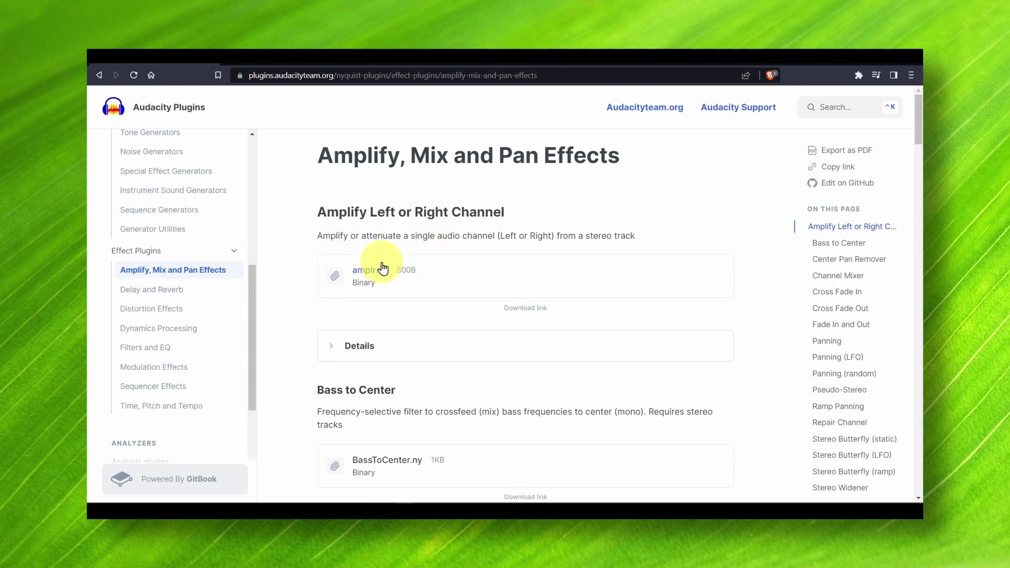
scroll(383, 268, "down", 7)
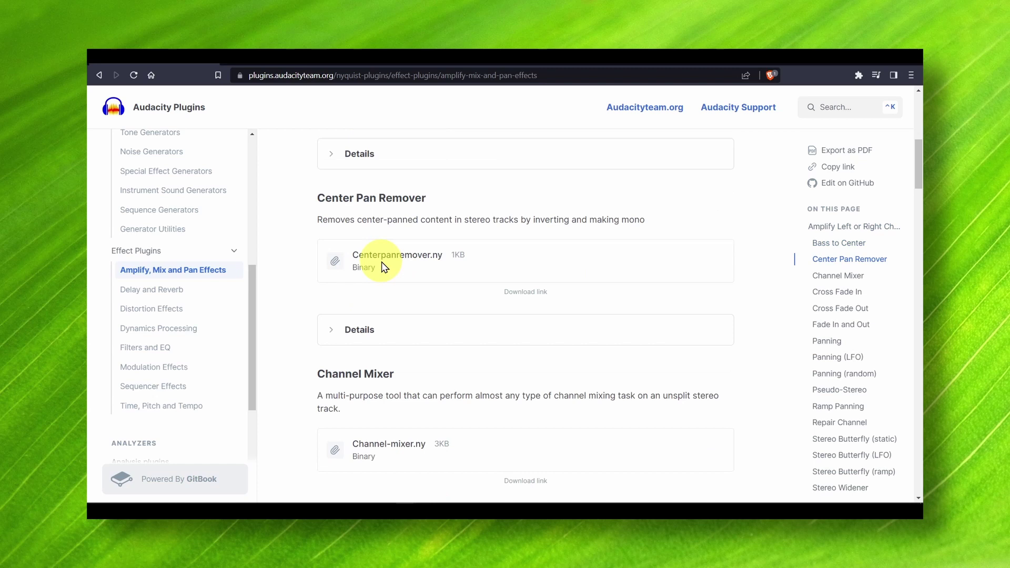
scroll(383, 268, "down", 1)
scroll(383, 269, "down", 1)
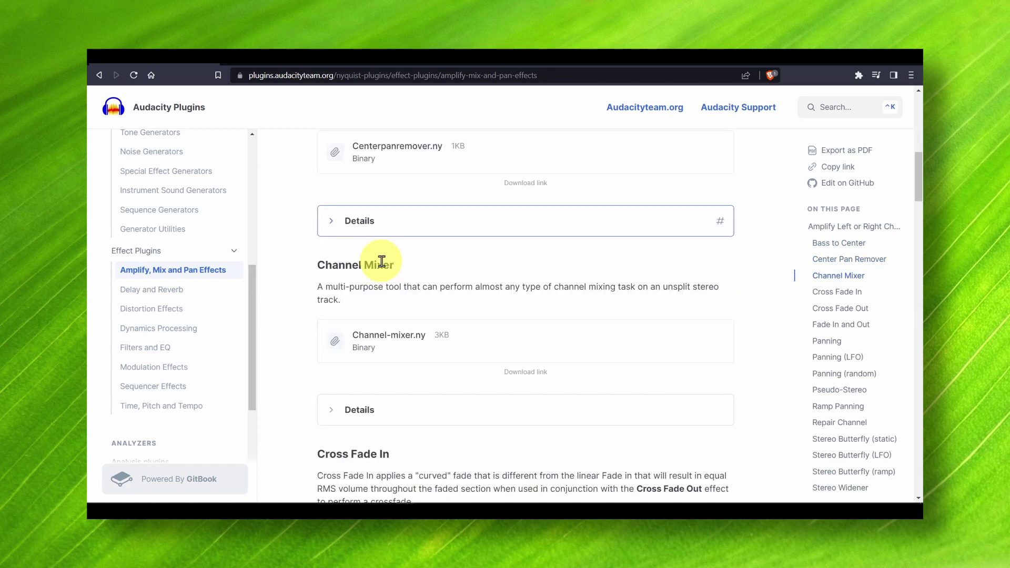
scroll(382, 261, "up", 2)
- Move through the category pages to Modulation Effects and download dualtapedecks.ny
left_click(182, 290)
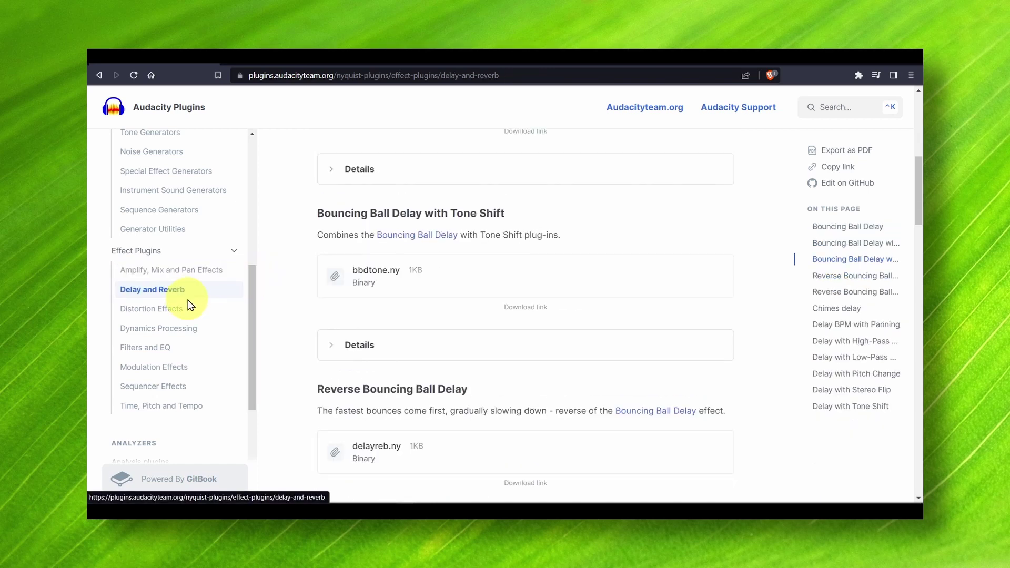
left_click(173, 270)
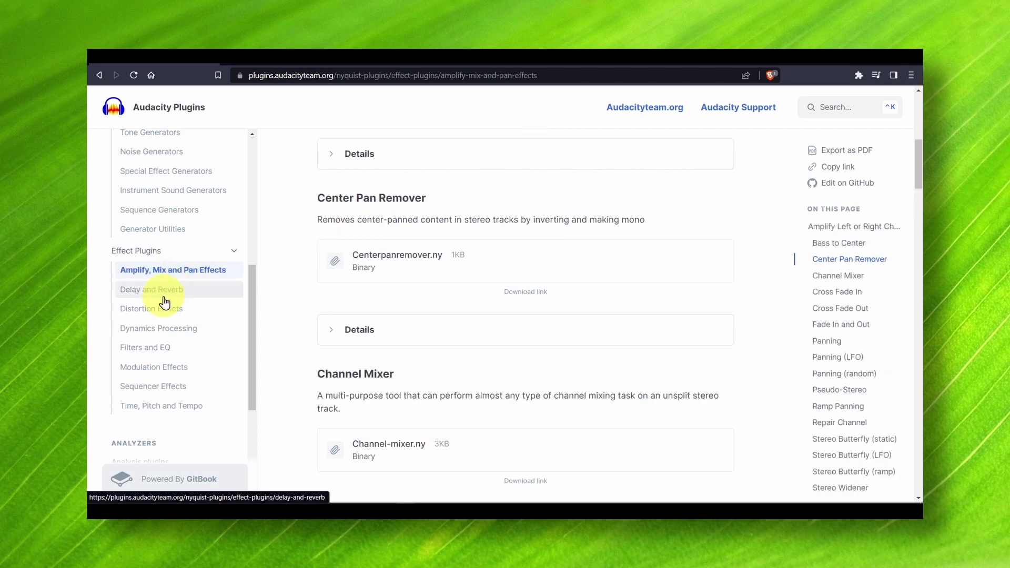
left_click(187, 328)
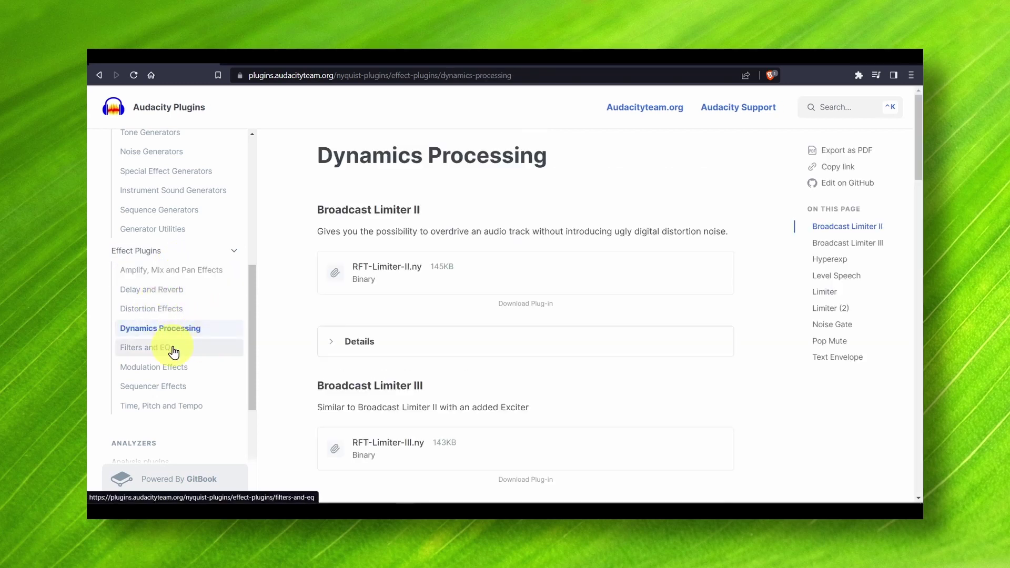
left_click(181, 349)
left_click(194, 368)
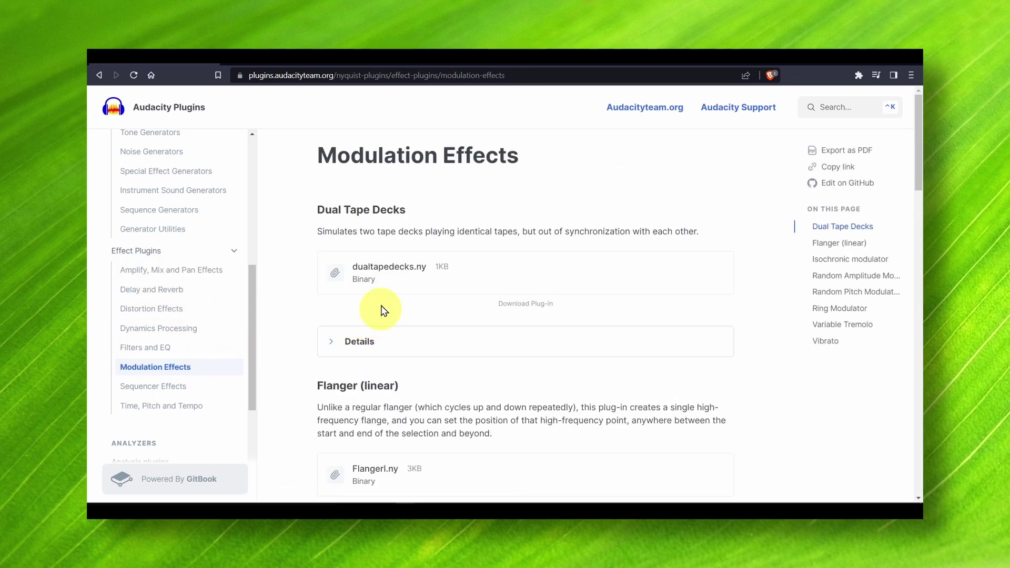
left_click(374, 282)
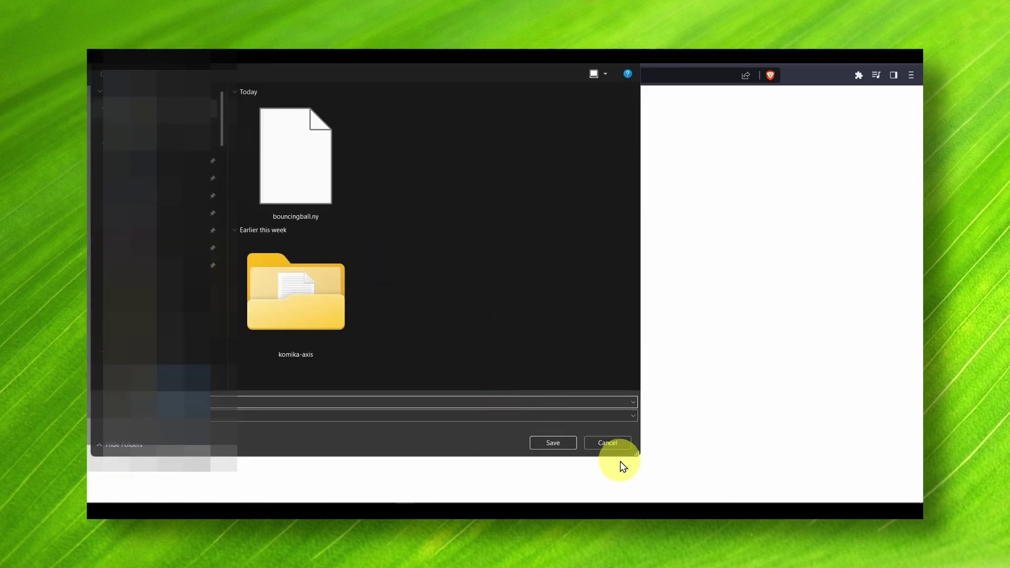
- Save dualtapedecks.ny and switch to File Explorer showing Audacity's install folder
left_click(562, 444)
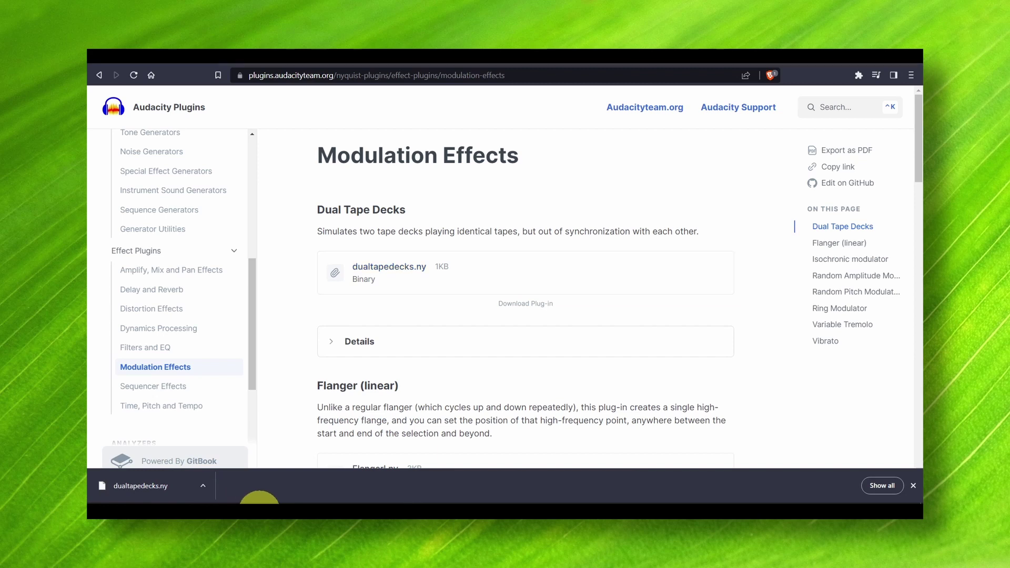
left_click(260, 512)
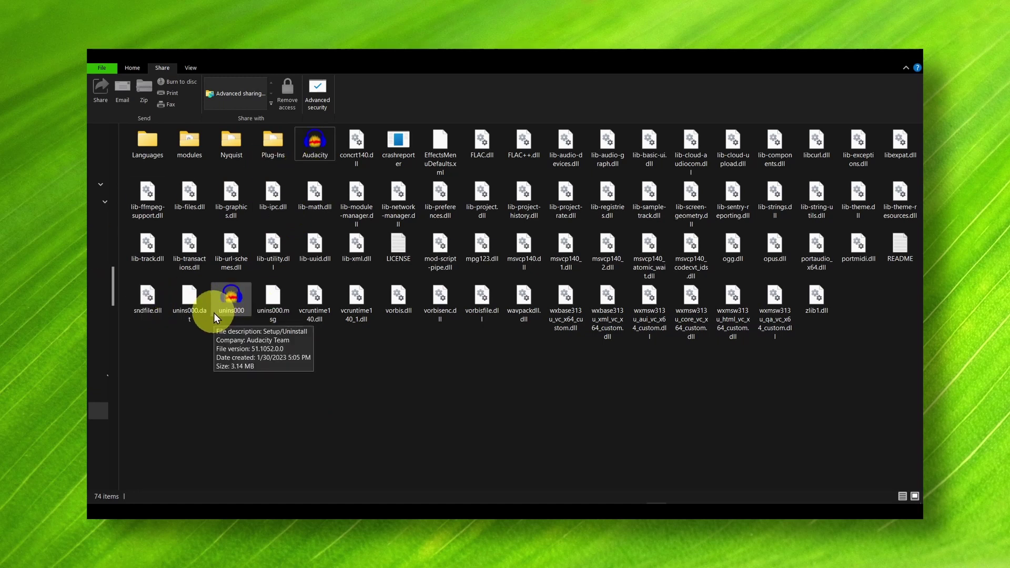
- Paste dualtapedecks.ny into Audacity's Plug-Ins folder with administrator permission, then dismiss the Open With prompt
double_click(268, 150)
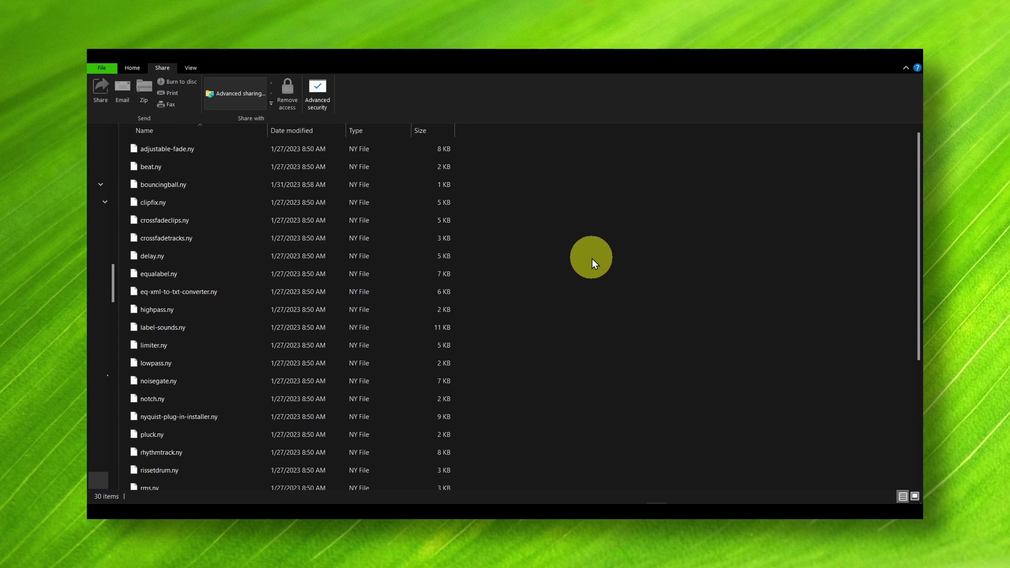
right_click(592, 259)
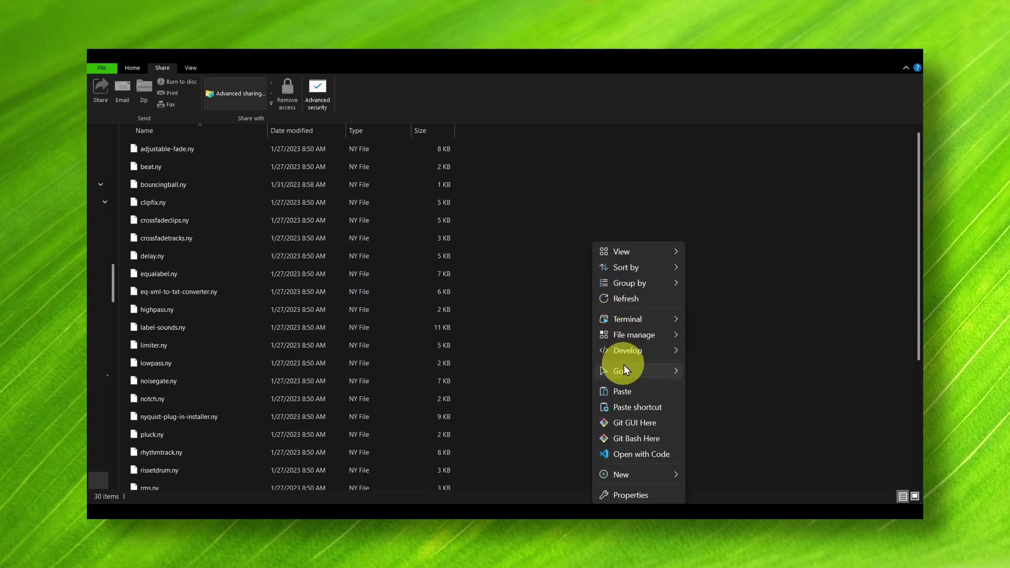
left_click(622, 391)
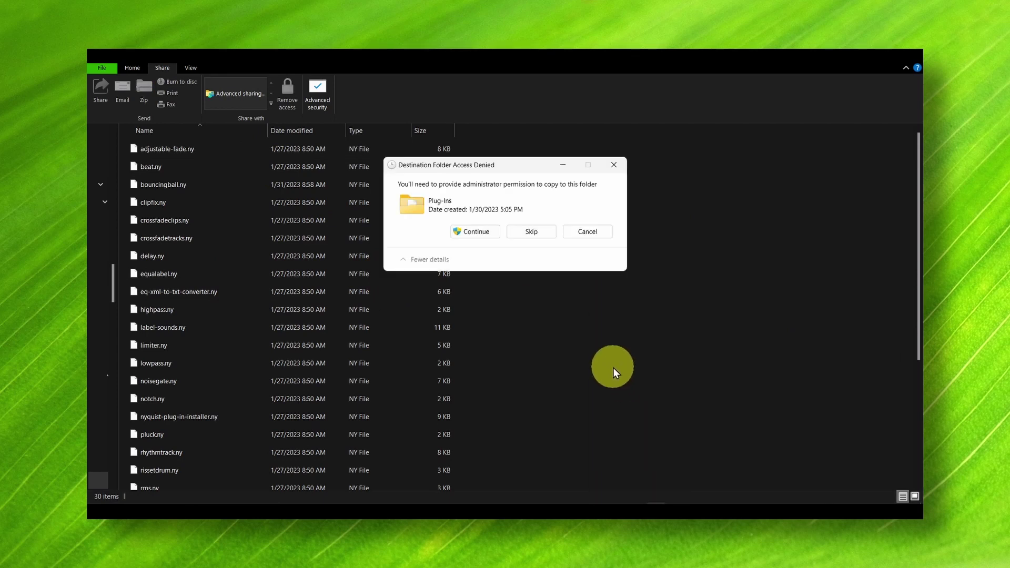
left_click(475, 237)
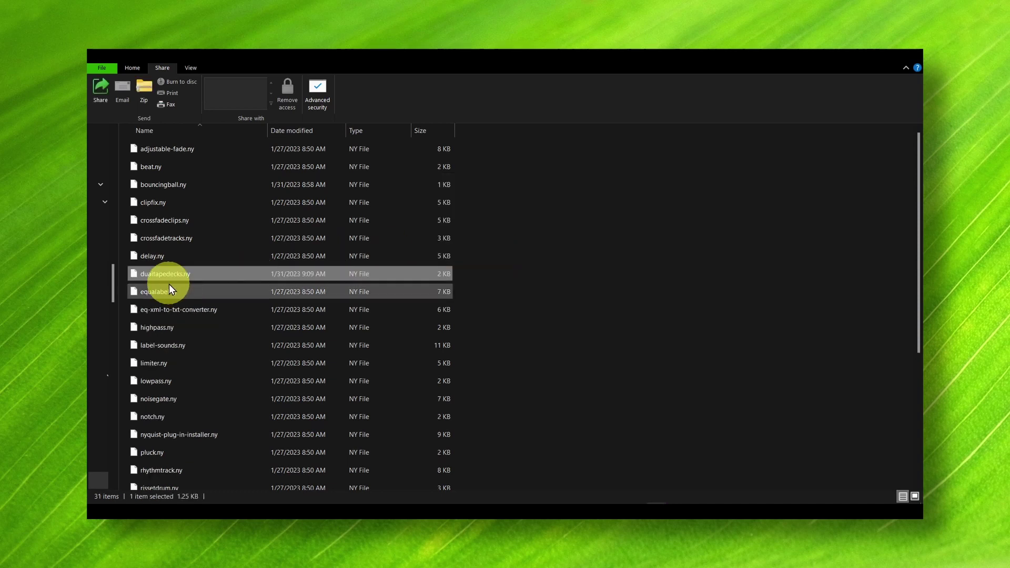
double_click(169, 277)
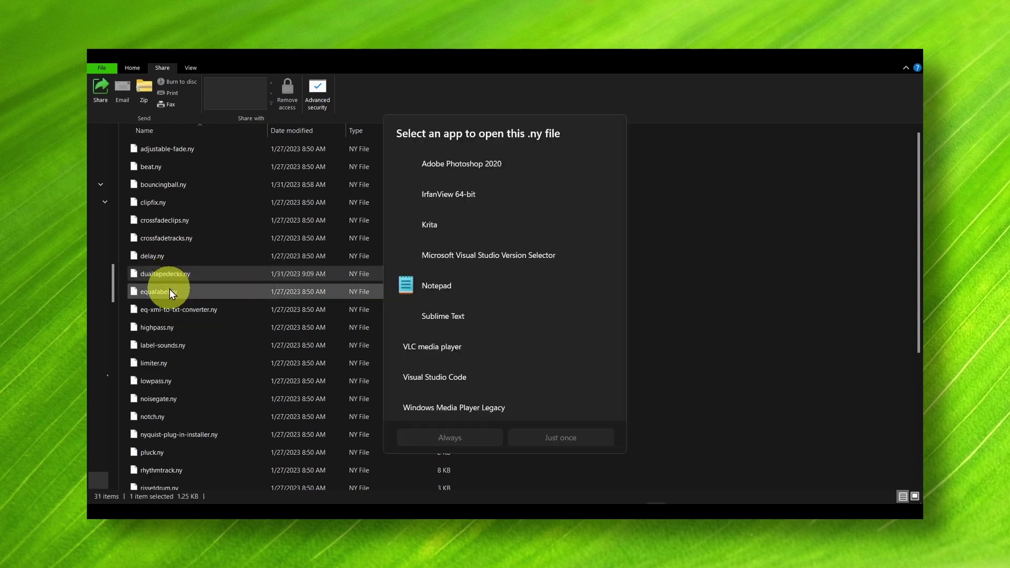
left_click(648, 342)
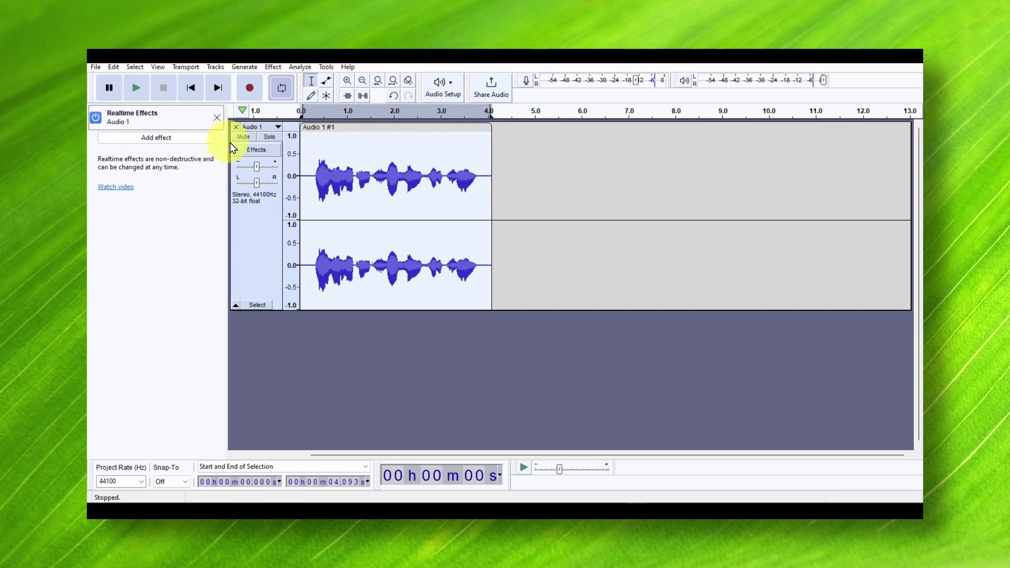
- Dismiss the realtime effects list and open Effect > Plugin Manager
left_click(153, 138)
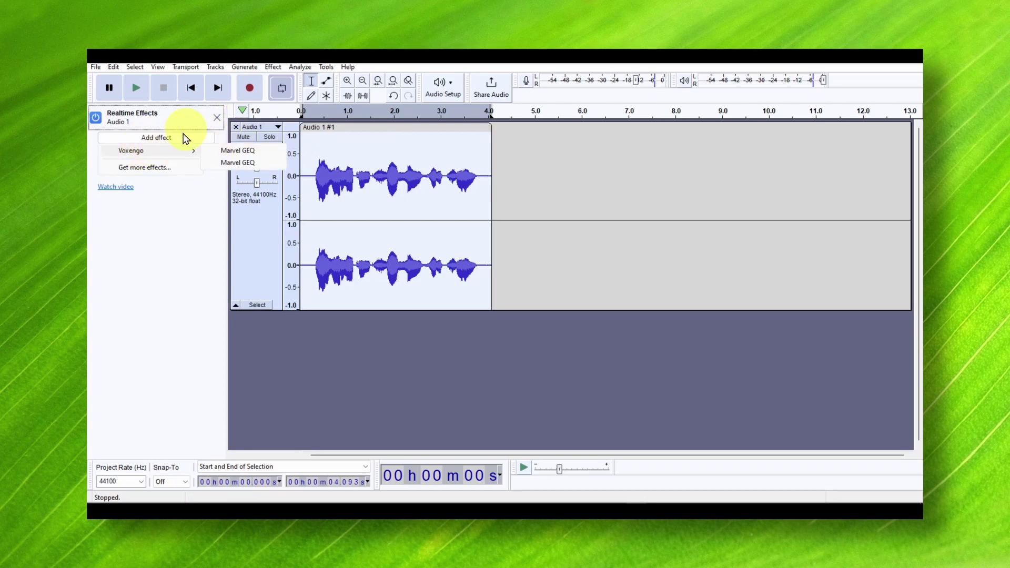
key("Escape")
key("Escape")
left_click(269, 67)
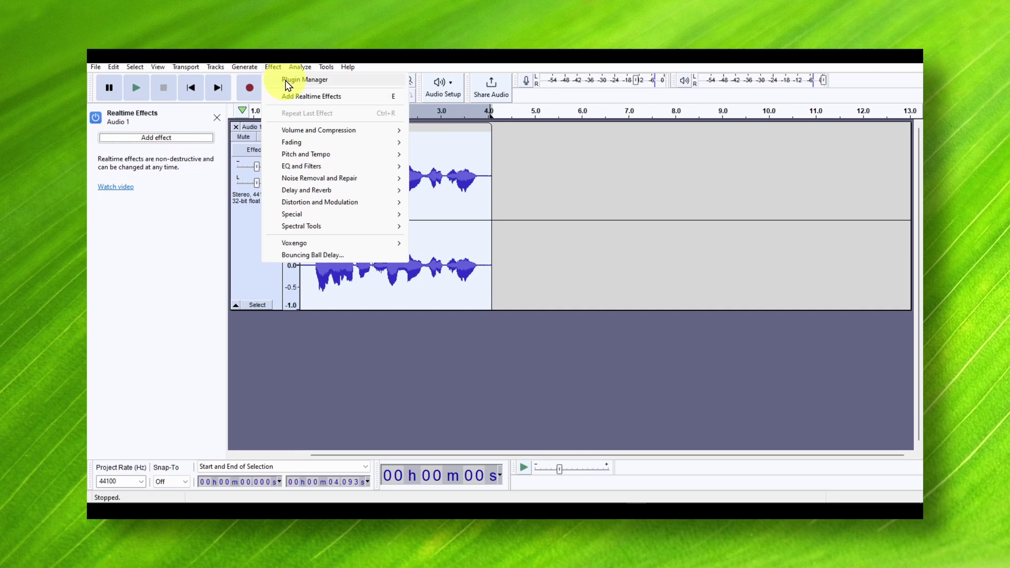
left_click(285, 80)
- Disable the Measure RMS plug-in, then enable it again
scroll(431, 263, "down", 15)
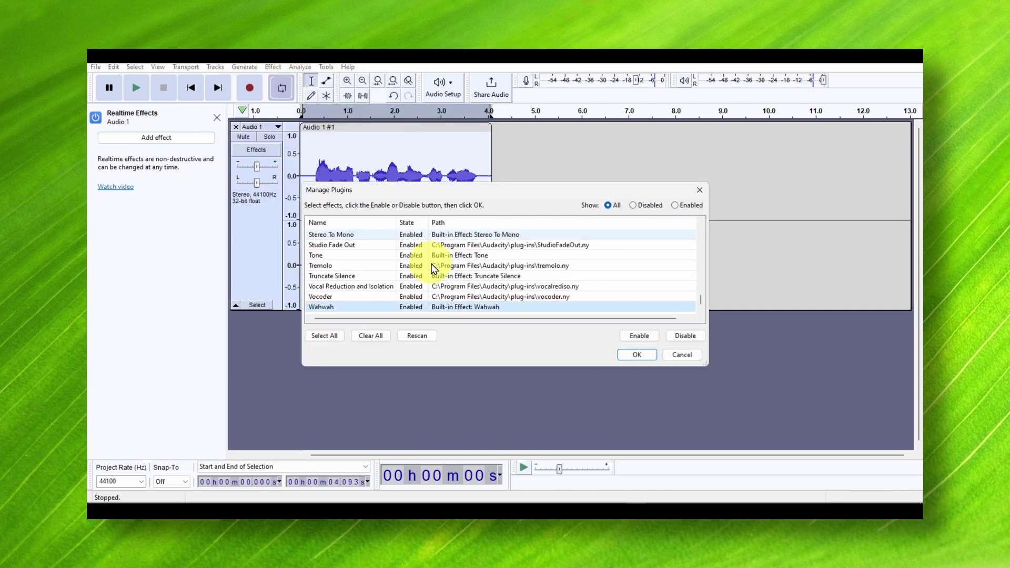
scroll(434, 260, "up", 10)
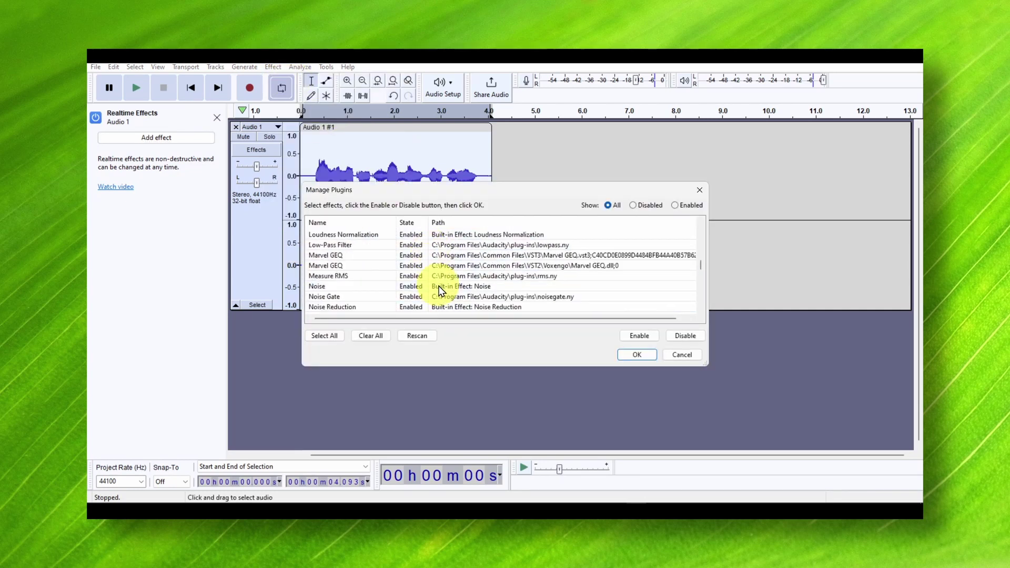
left_click(523, 276)
left_click(685, 335)
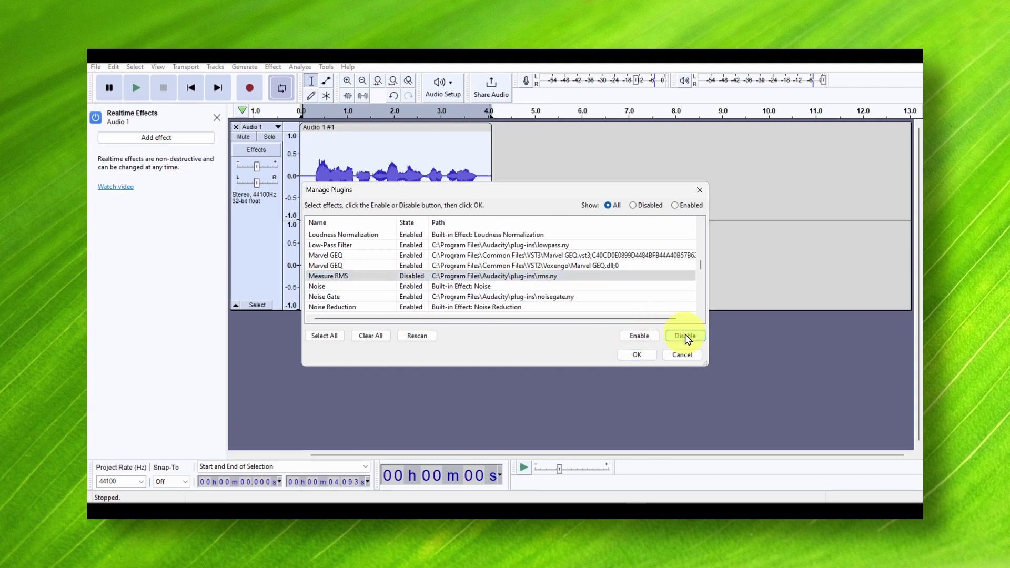
left_click(651, 335)
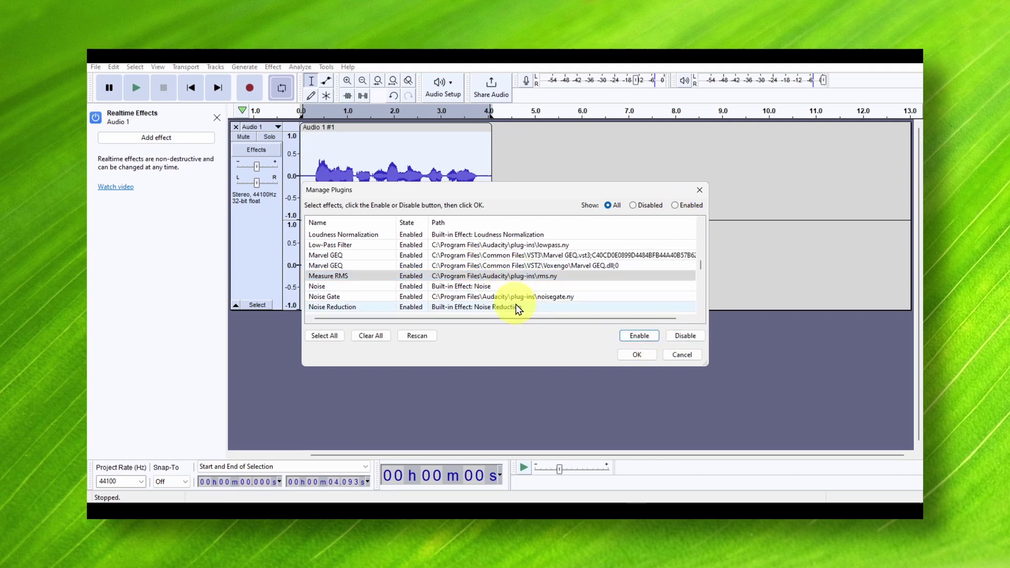
- Close Manage Plugins, check version 3.2.4 in the About Audacity window, then close it
left_click(699, 189)
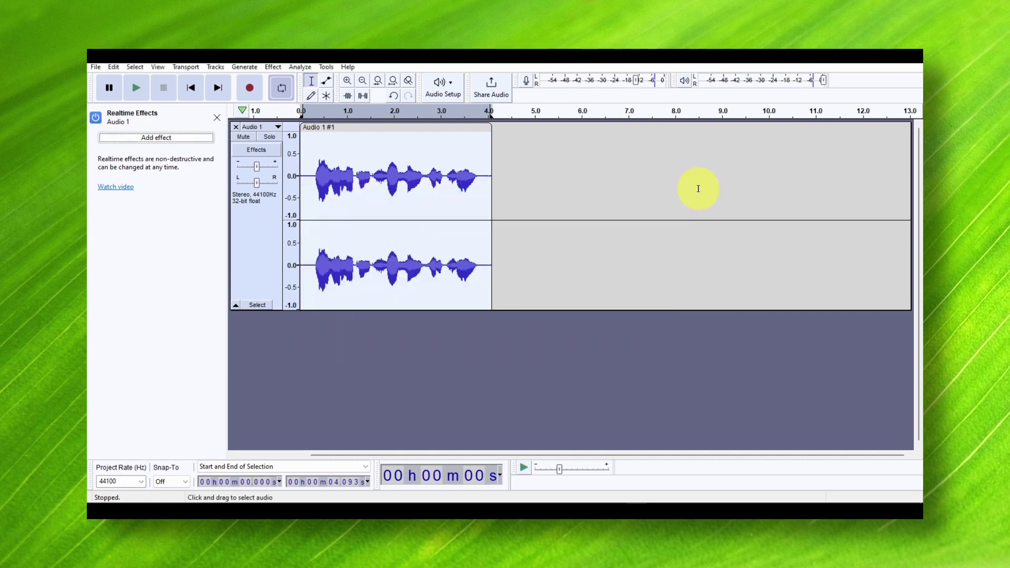
left_click(326, 67)
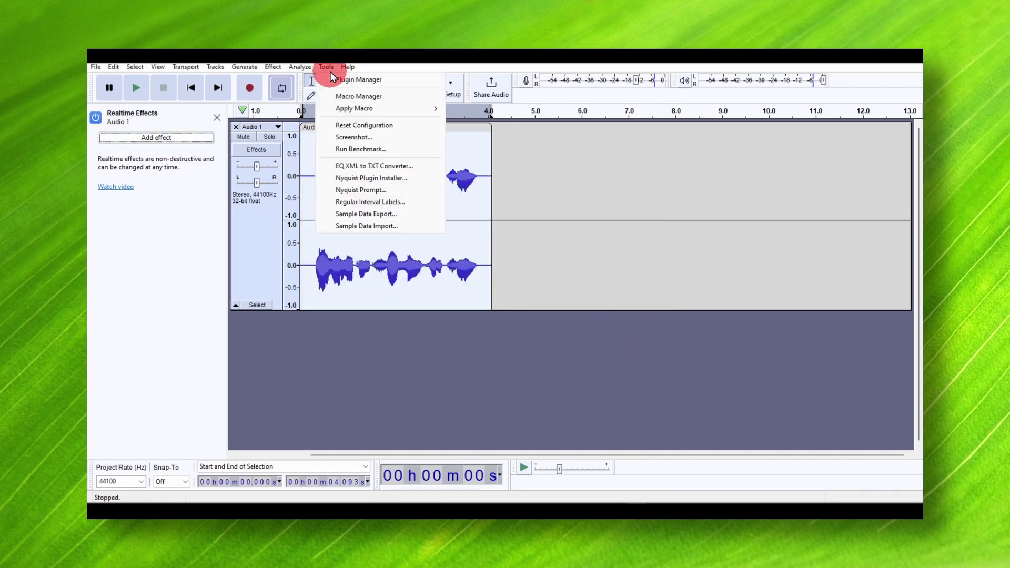
mouse_move(346, 68)
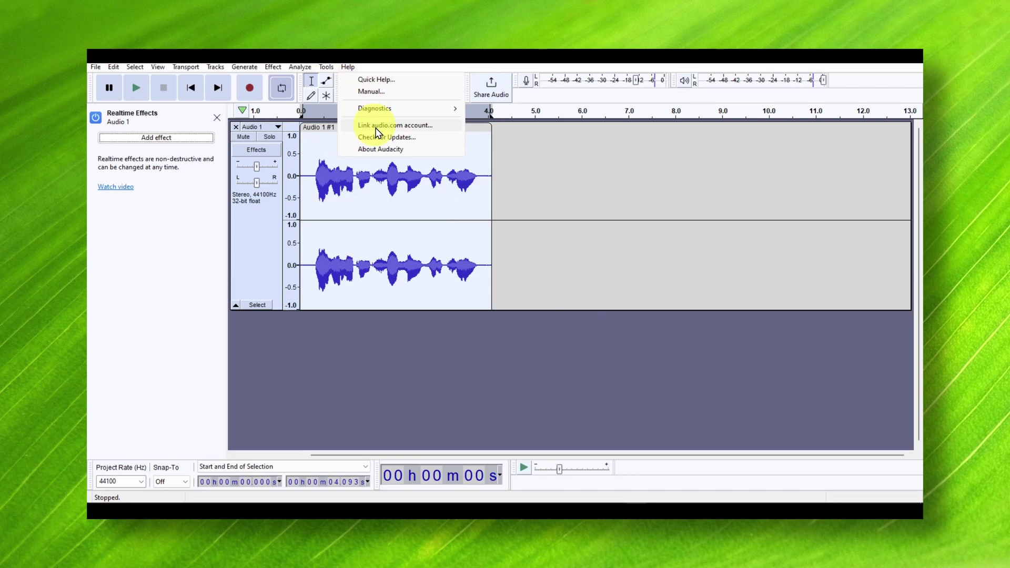
left_click(387, 154)
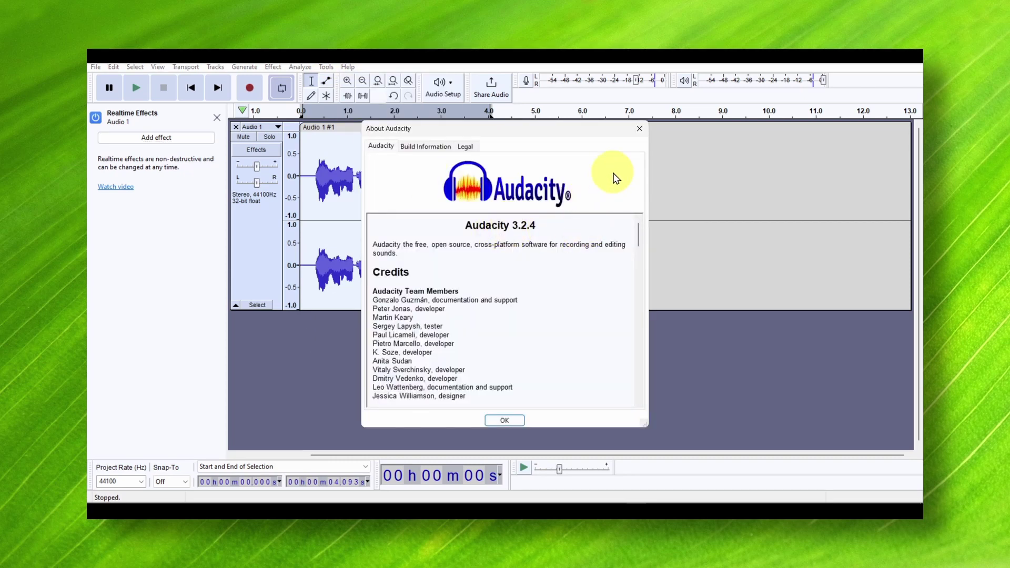
left_click(639, 129)
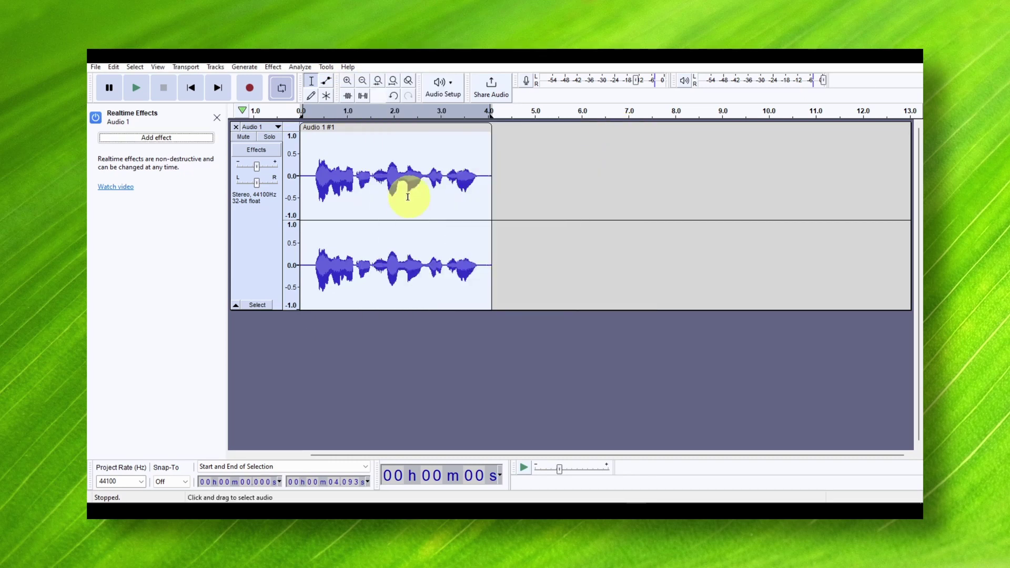
left_click(492, 117)
mouse_move(516, 122)
left_mouse_down()
mouse_move(360, 113)
mouse_move(514, 129)
mouse_move(481, 117)
mouse_move(488, 122)
left_mouse_up()
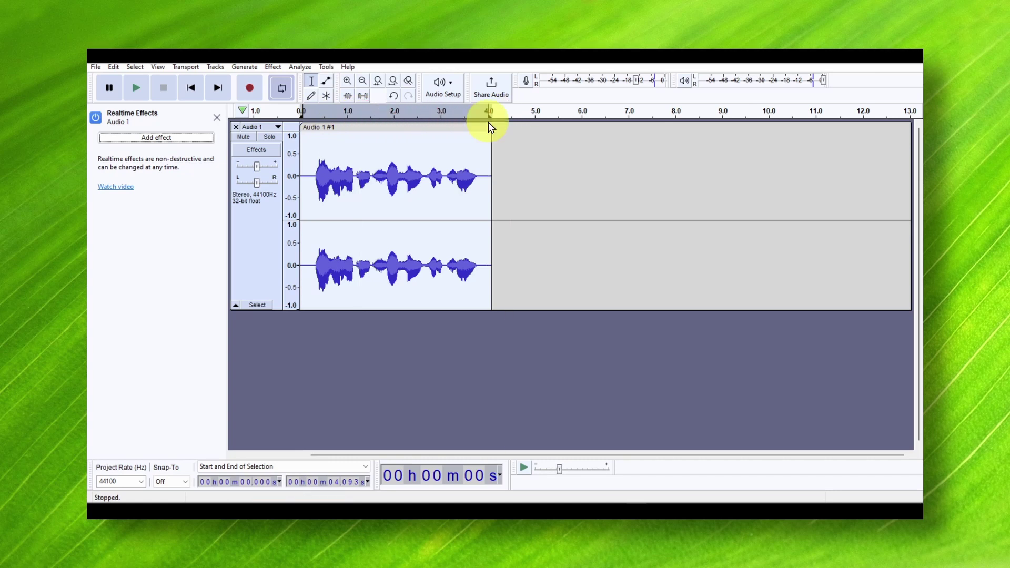